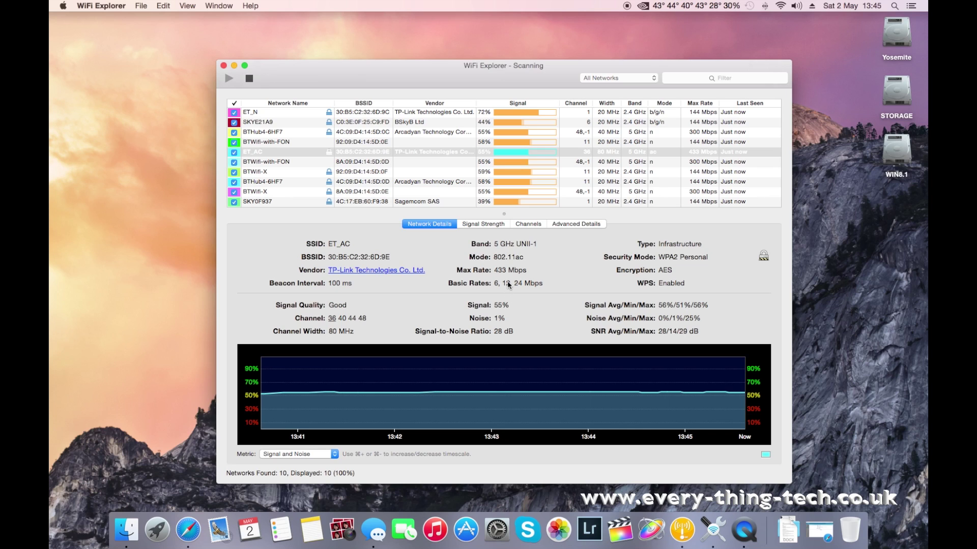
Compare ET_N's channel-1 details and signal with ET_AC's, then bring back the router settings page
{"action": "mouse_move", "coordinate": [507, 285]}
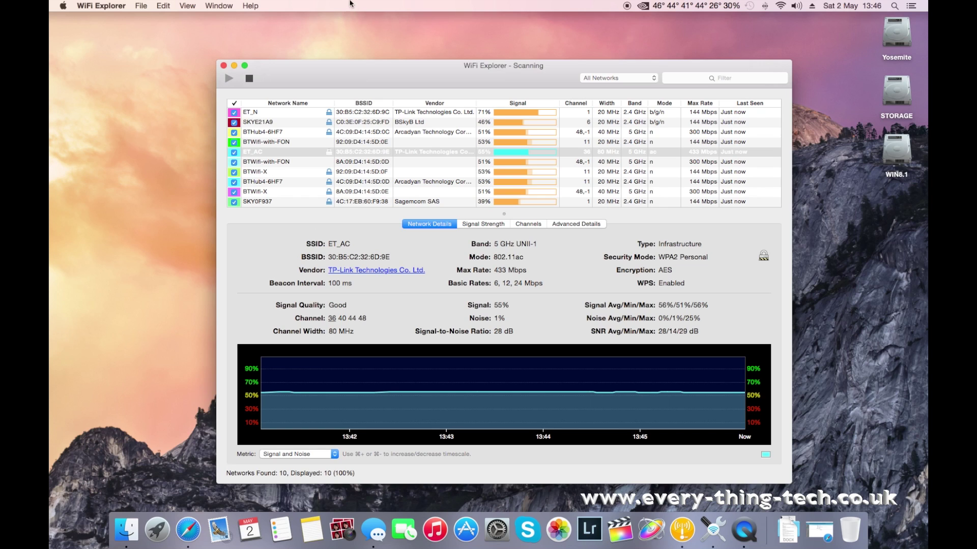
{"action": "left_click", "coordinate": [497, 117]}
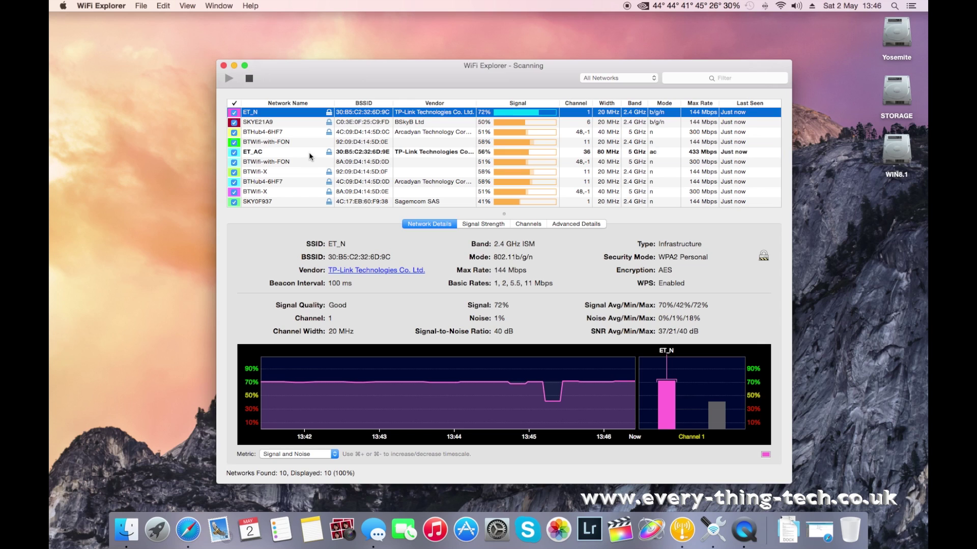
{"action": "left_click", "coordinate": [310, 151]}
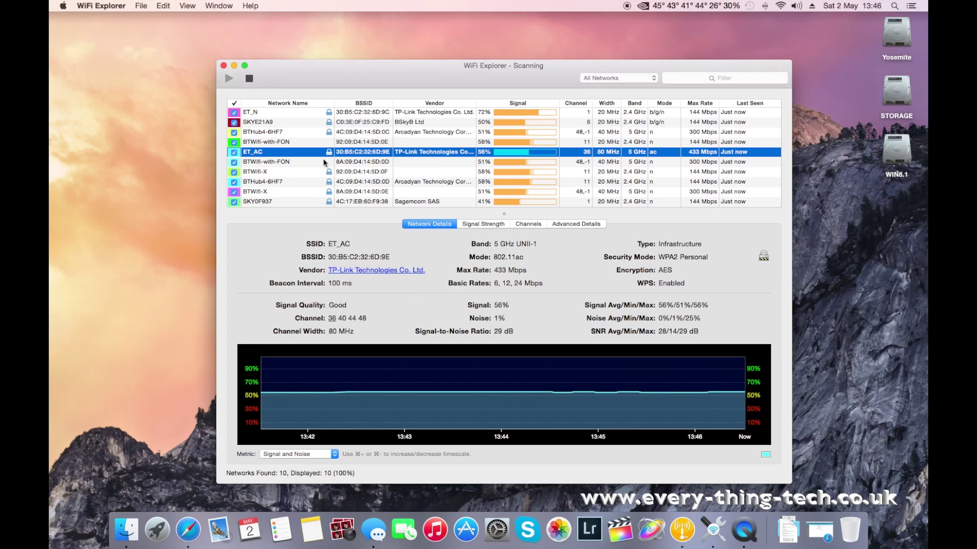
{"action": "left_click", "coordinate": [285, 112]}
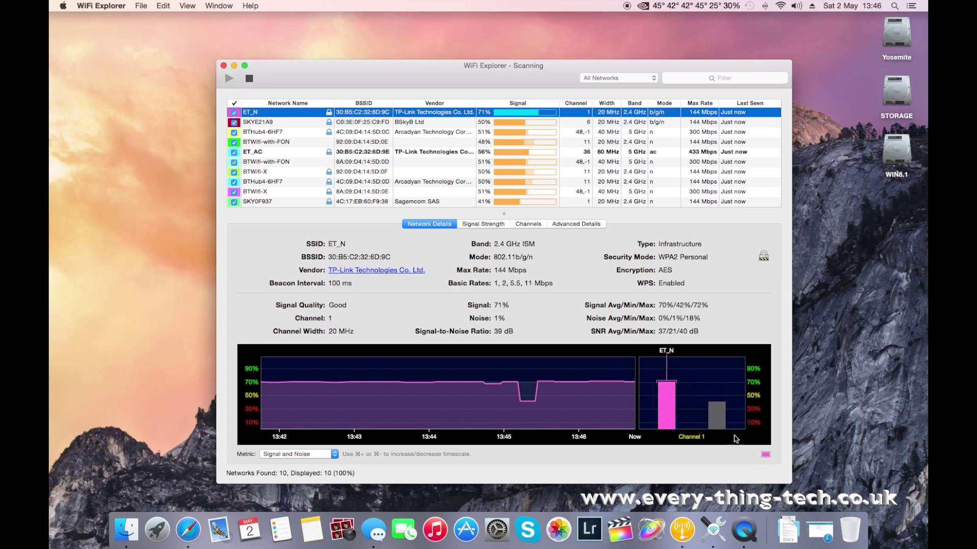
{"action": "left_click", "coordinate": [813, 520]}
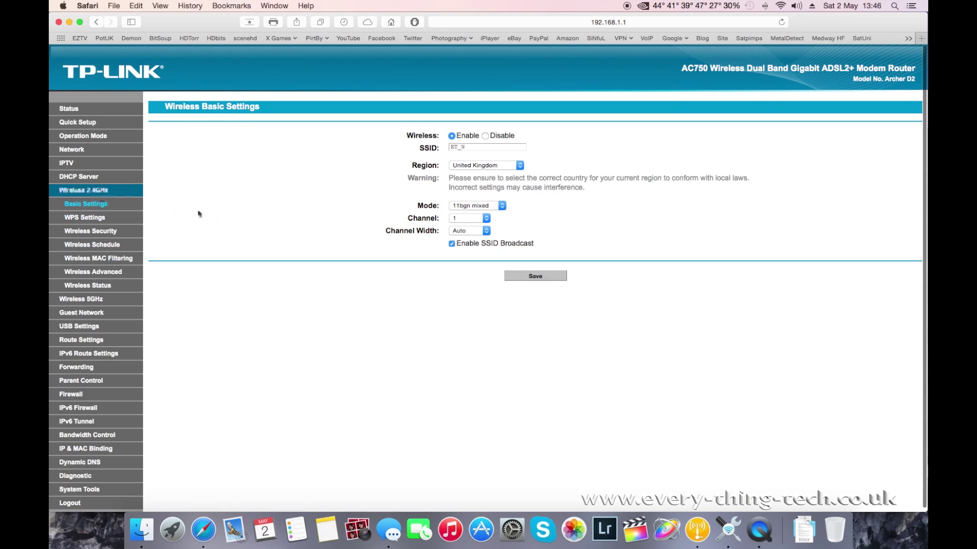
Change the TP-LINK 2.4 GHz Channel from 1 to Auto, save, and return to WiFi Explorer
{"action": "left_click", "coordinate": [468, 219]}
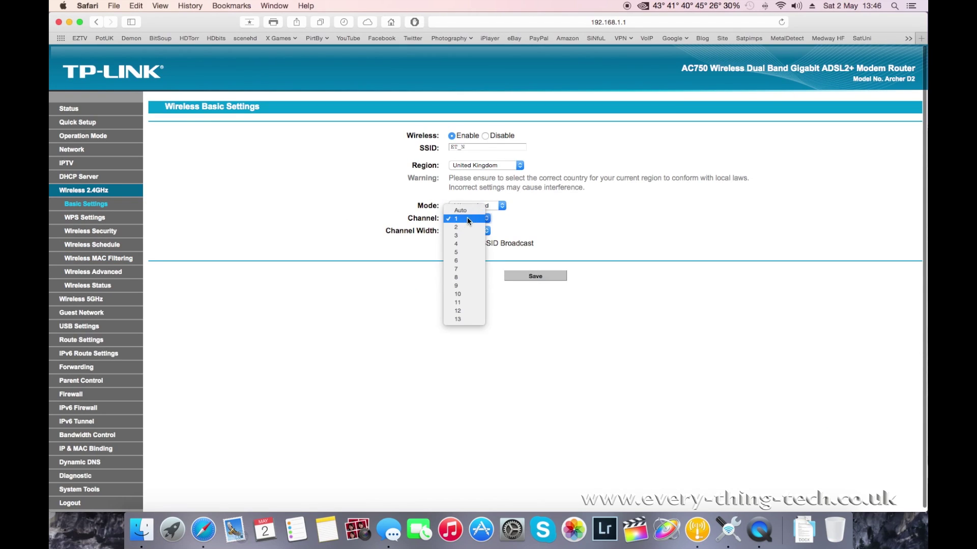
{"action": "left_click", "coordinate": [465, 207]}
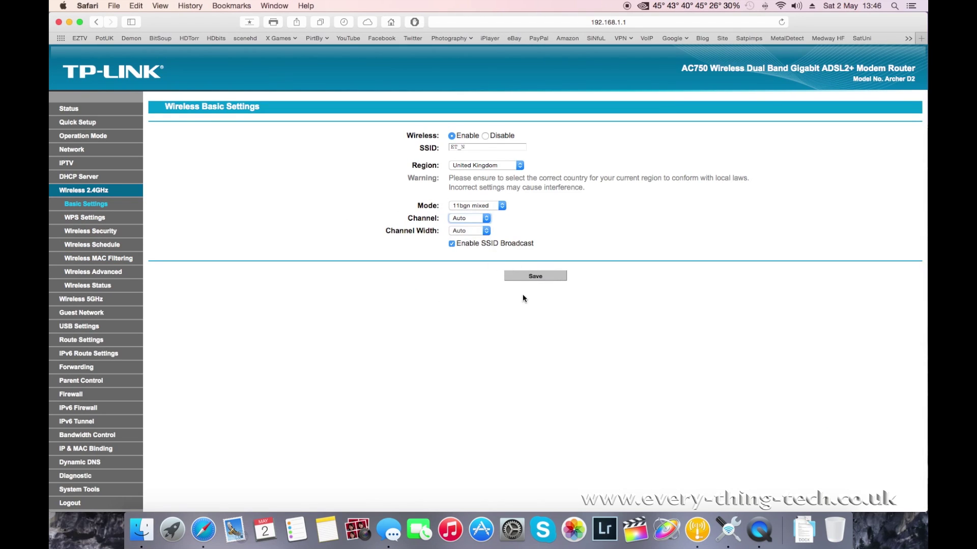
{"action": "left_click", "coordinate": [531, 279]}
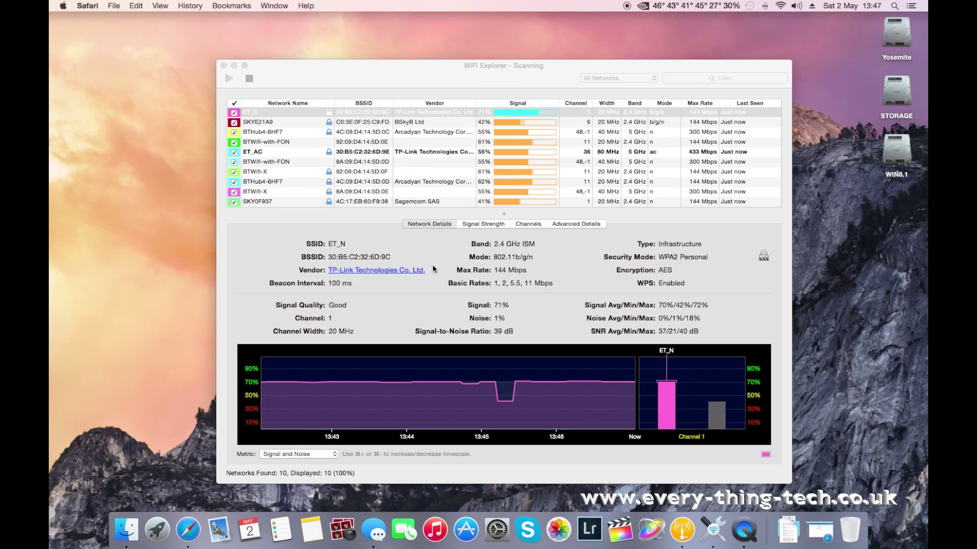
{"action": "left_click", "coordinate": [323, 112]}
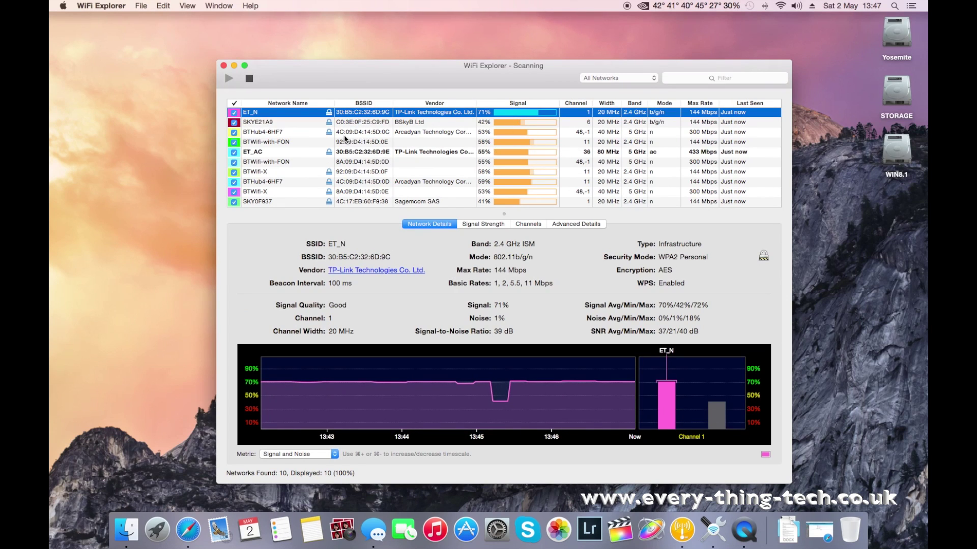
Move the scanner window up, then inspect BTWifi-with-FON, BTWifi-X, BTHub4-6HF7 and SKY0F937 on channel 1
{"action": "left_click", "coordinate": [428, 71]}
{"action": "left_click_drag", "start_coordinate": [429, 70], "coordinate": [420, 45]}
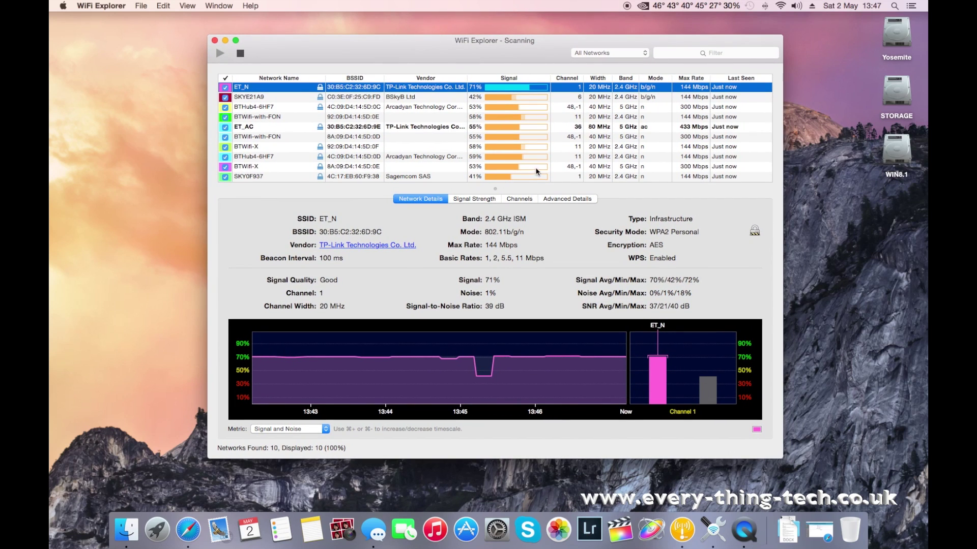
{"action": "left_click", "coordinate": [580, 118]}
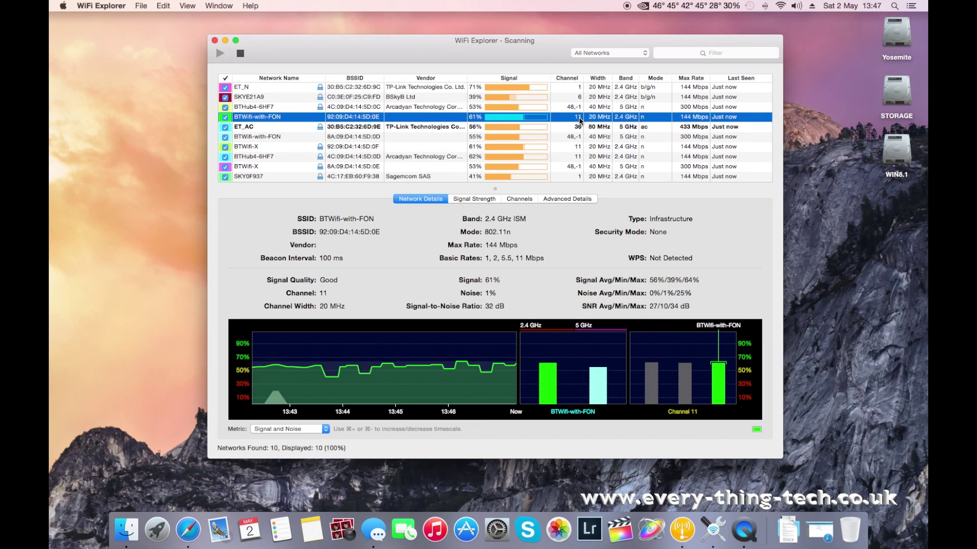
{"action": "left_click", "coordinate": [581, 147]}
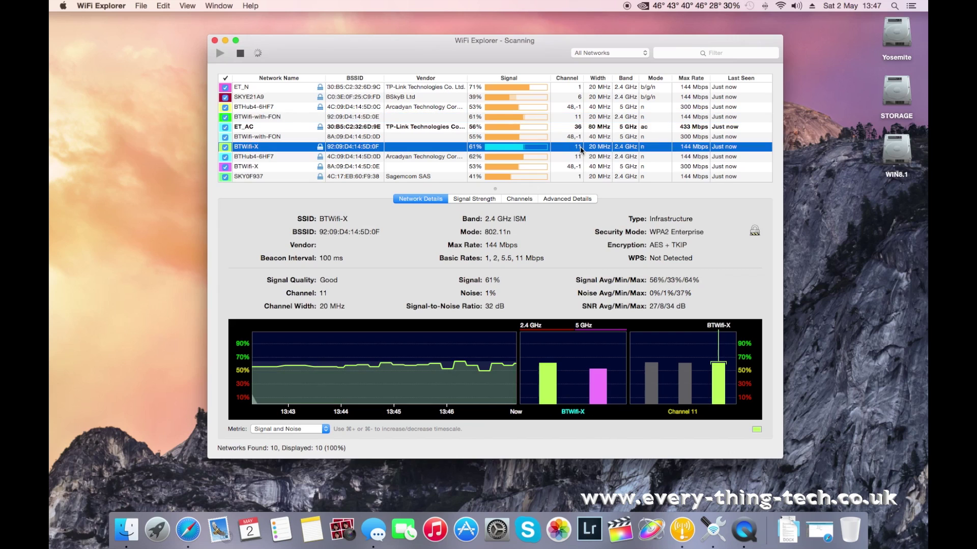
{"action": "left_click", "coordinate": [583, 158]}
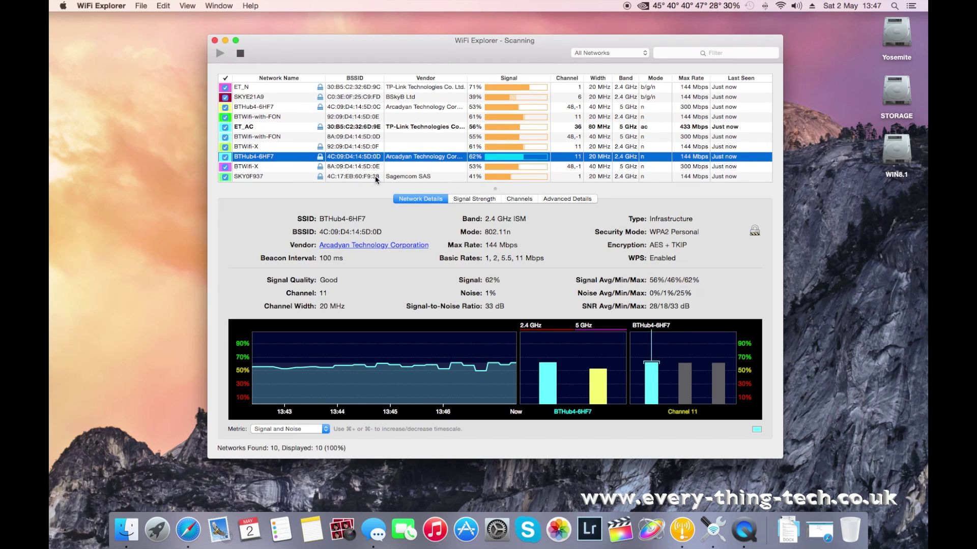
{"action": "left_click", "coordinate": [581, 177]}
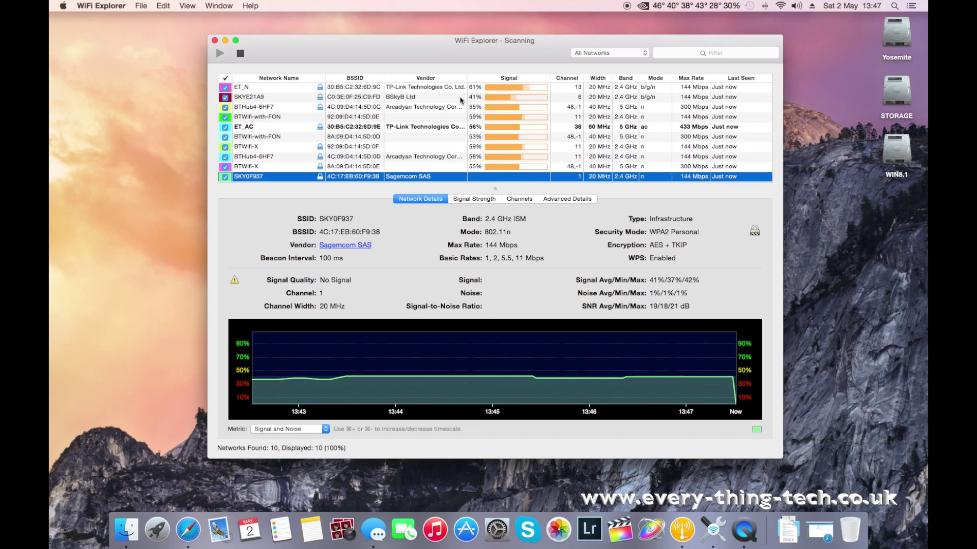
Check ET_N now on channel 13, recheck the BT networks, and show the channel usage graphs
{"action": "left_click", "coordinate": [579, 87]}
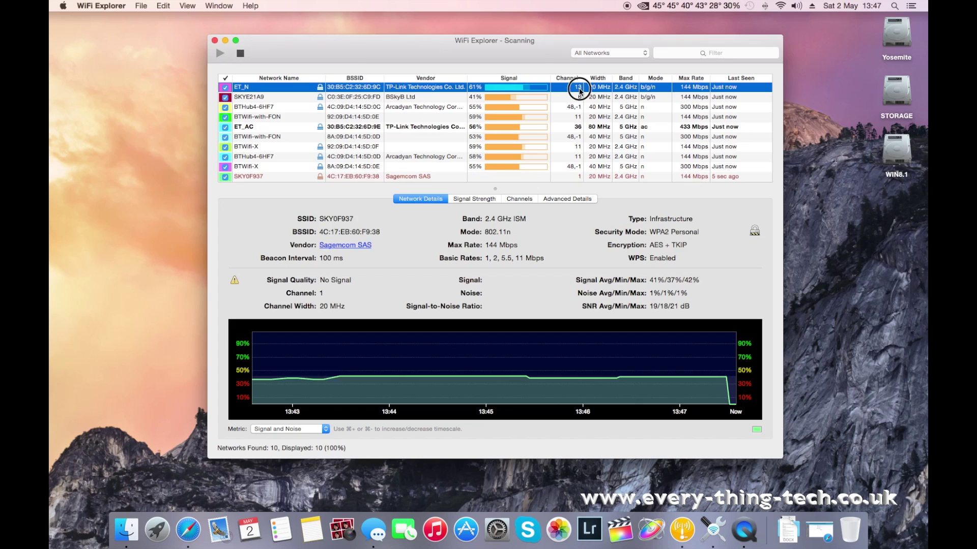
{"action": "left_click", "coordinate": [578, 118]}
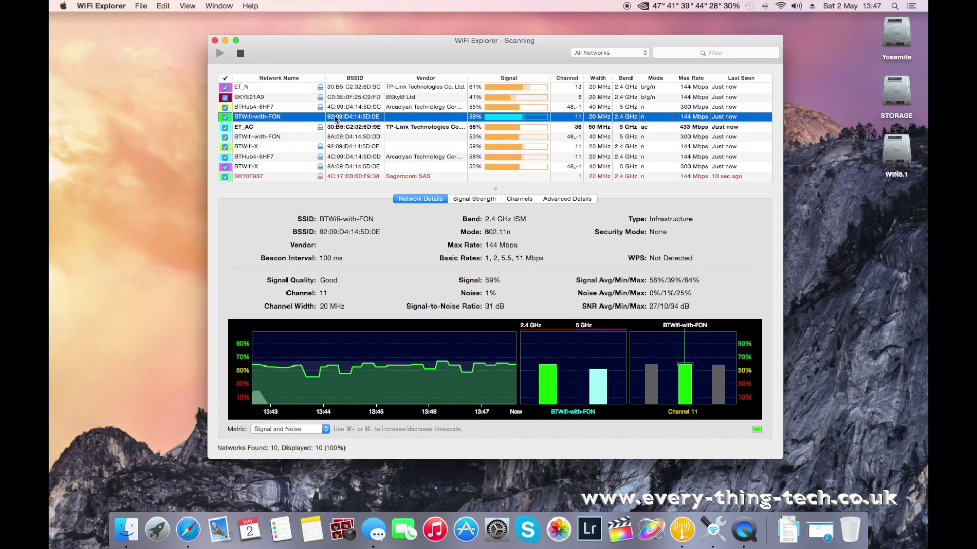
{"action": "left_click", "coordinate": [576, 148]}
{"action": "left_click", "coordinate": [577, 157]}
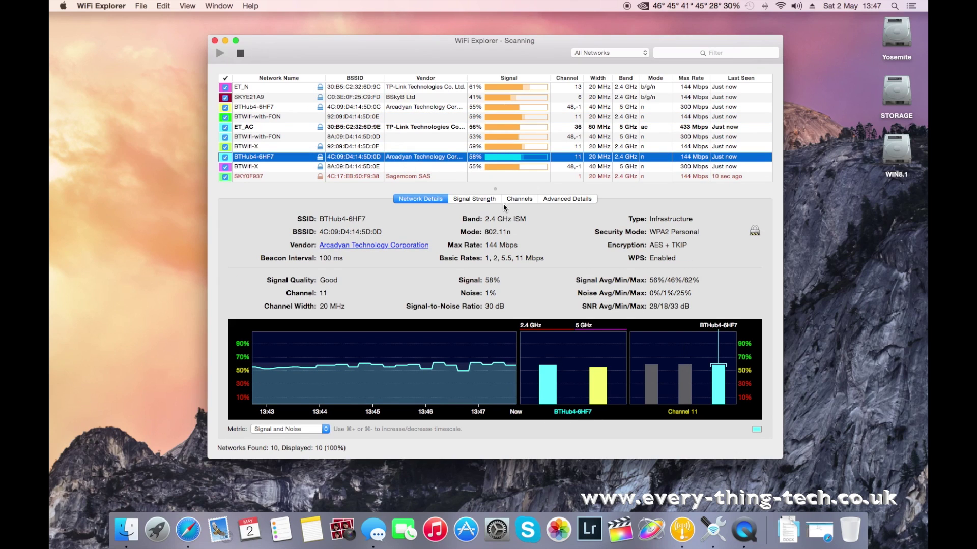
{"action": "left_click", "coordinate": [516, 199]}
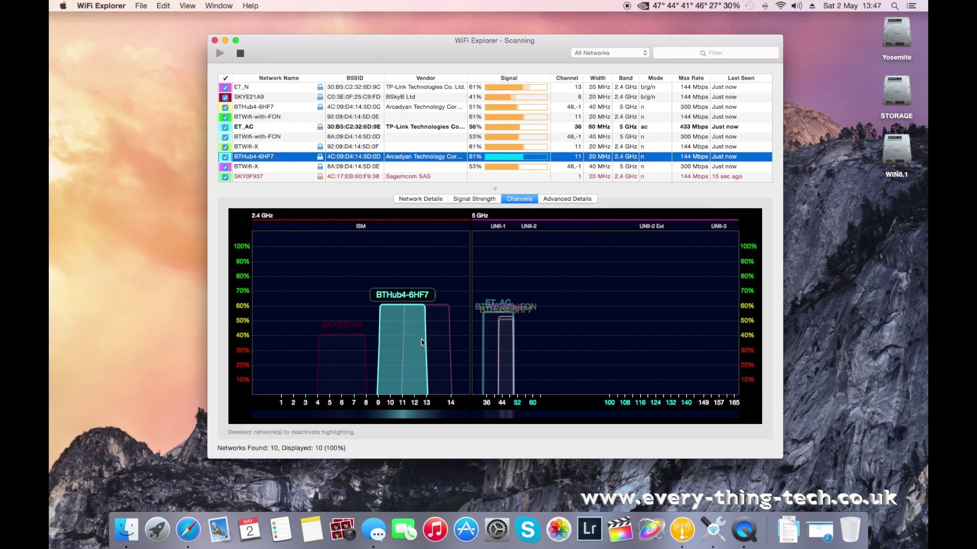
Highlight ET_N, BTWifi-with-FON, BTWifi-X and BTHub4-6HF7 in turn on the channel graph, ending on ET_N
{"action": "left_click", "coordinate": [249, 89]}
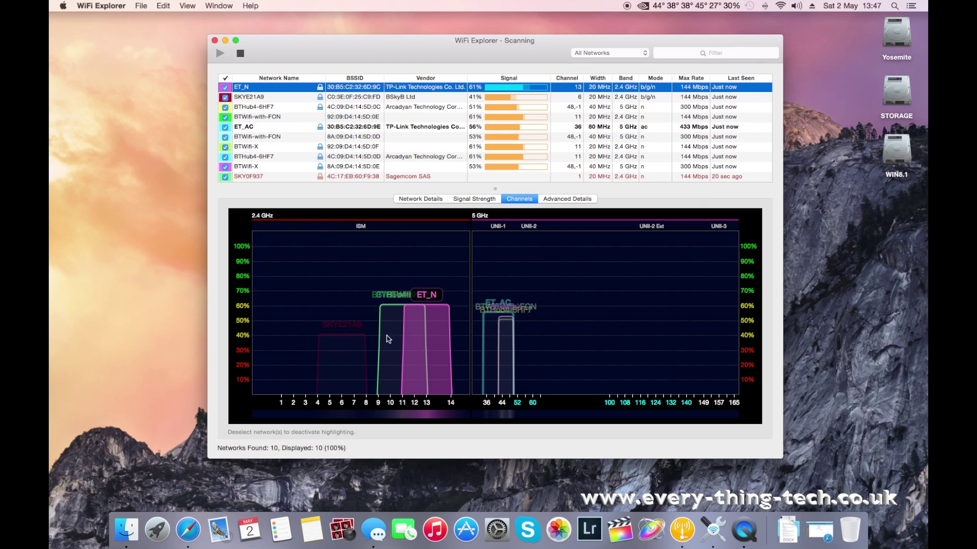
{"action": "left_click", "coordinate": [576, 117]}
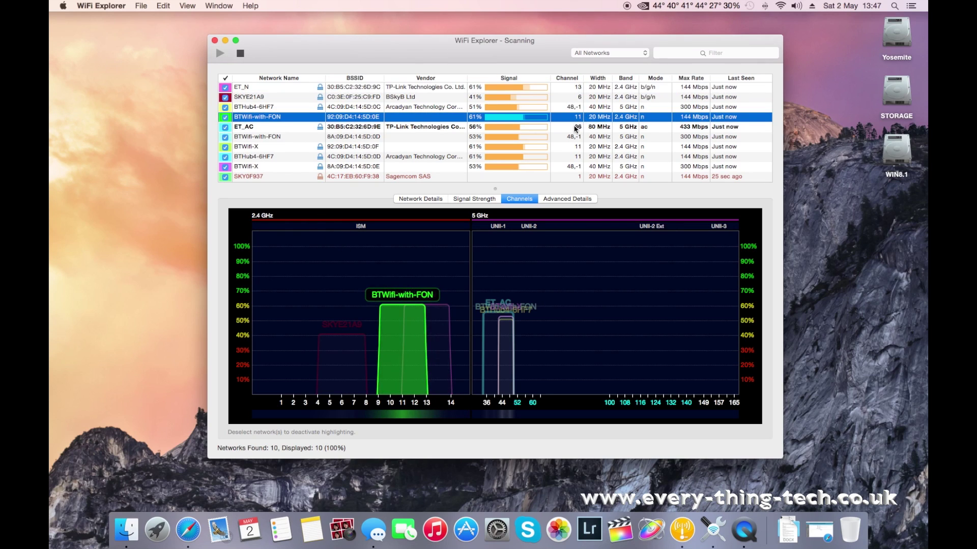
{"action": "left_click", "coordinate": [573, 147]}
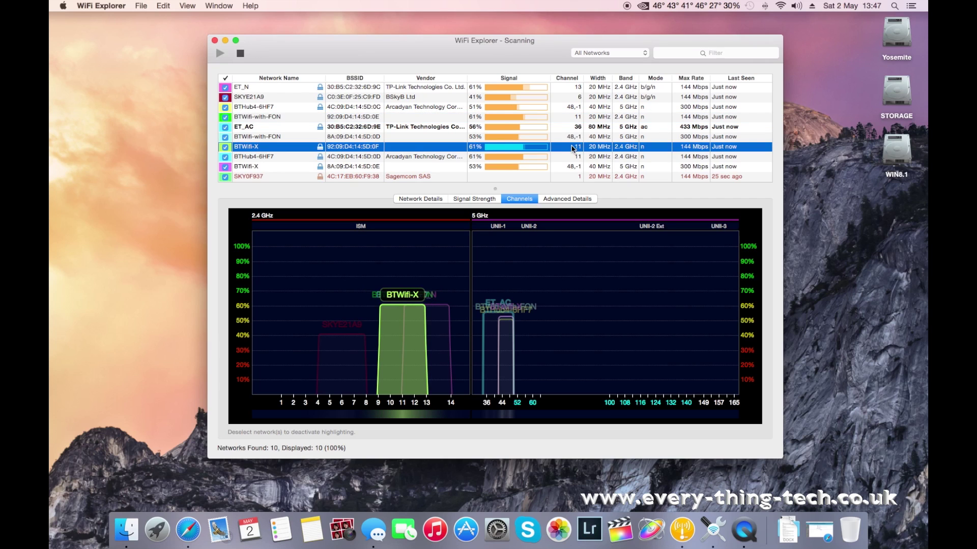
{"action": "left_click", "coordinate": [573, 156]}
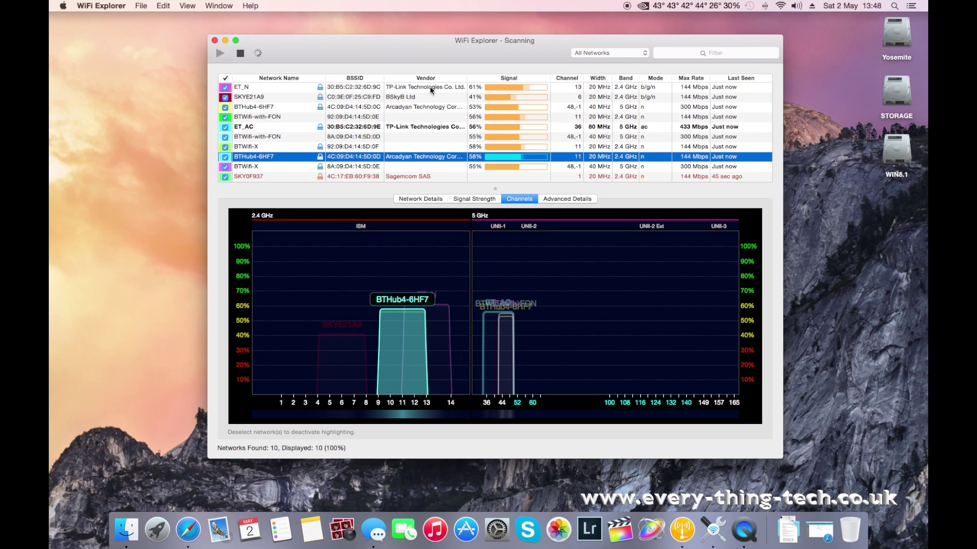
{"action": "left_click", "coordinate": [462, 88]}
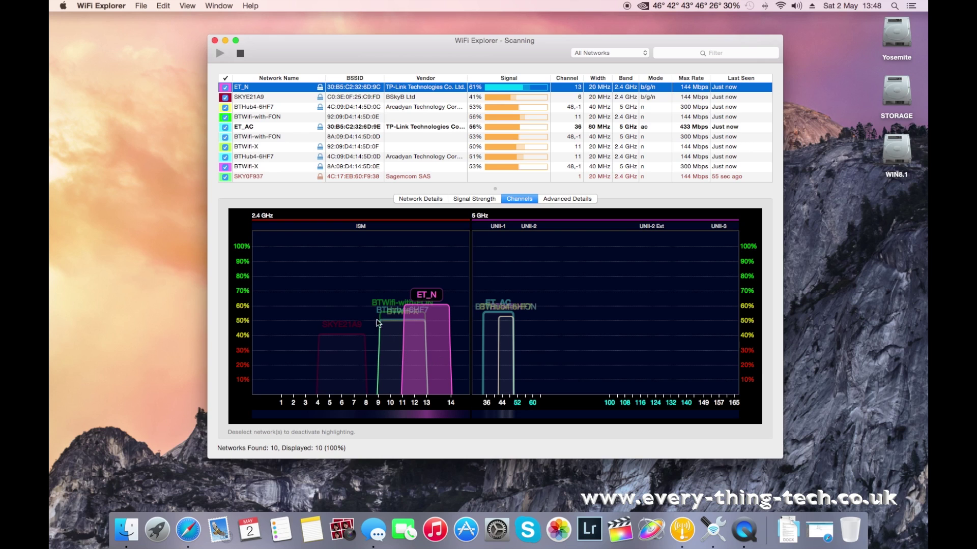
Show ET_N's Network Details, confirming channel 13 with Good signal quality at 61%
{"action": "left_click", "coordinate": [428, 87], "text": "super"}
{"action": "left_click", "coordinate": [420, 199]}
{"action": "left_click", "coordinate": [301, 92]}
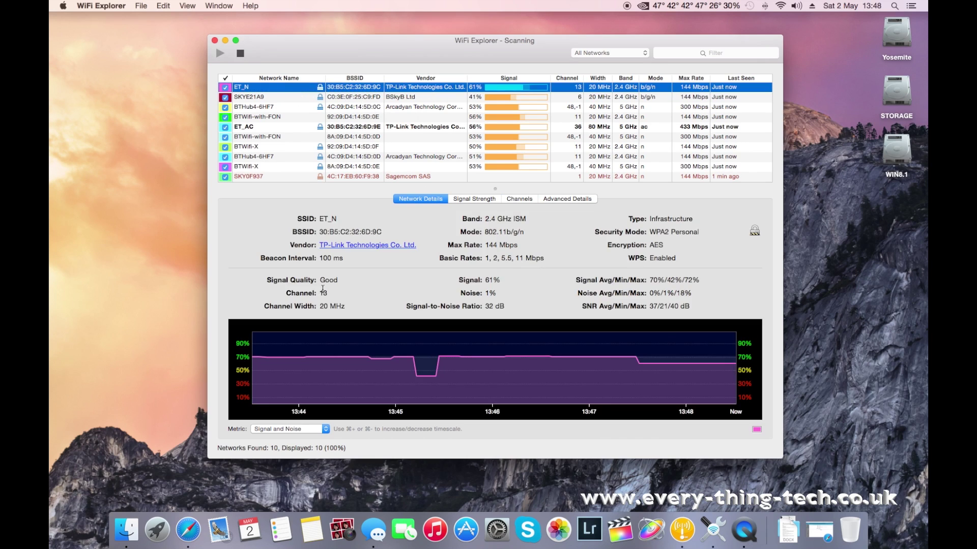
{"action": "left_click_drag", "start_coordinate": [320, 280], "coordinate": [339, 278]}
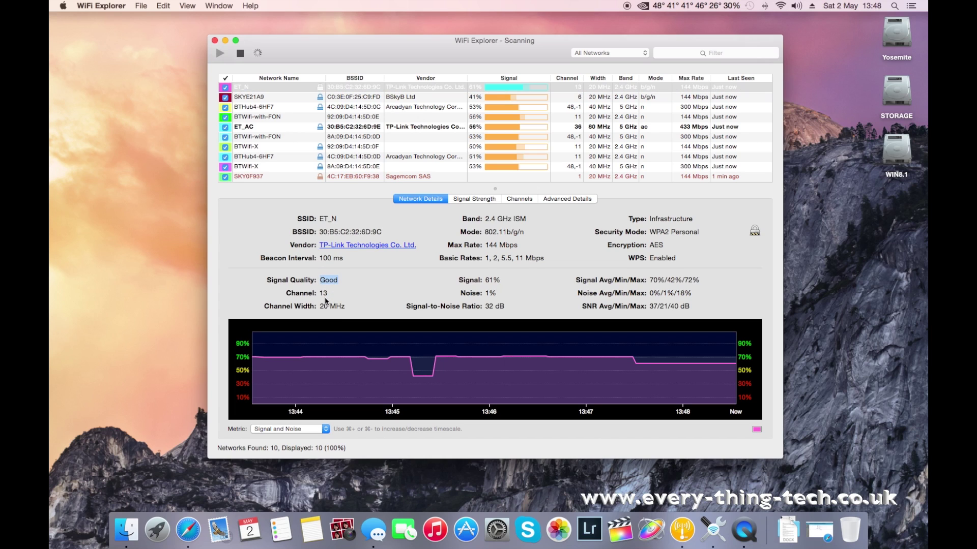
{"action": "left_click", "coordinate": [485, 89]}
{"action": "left_click", "coordinate": [485, 89], "text": "super"}
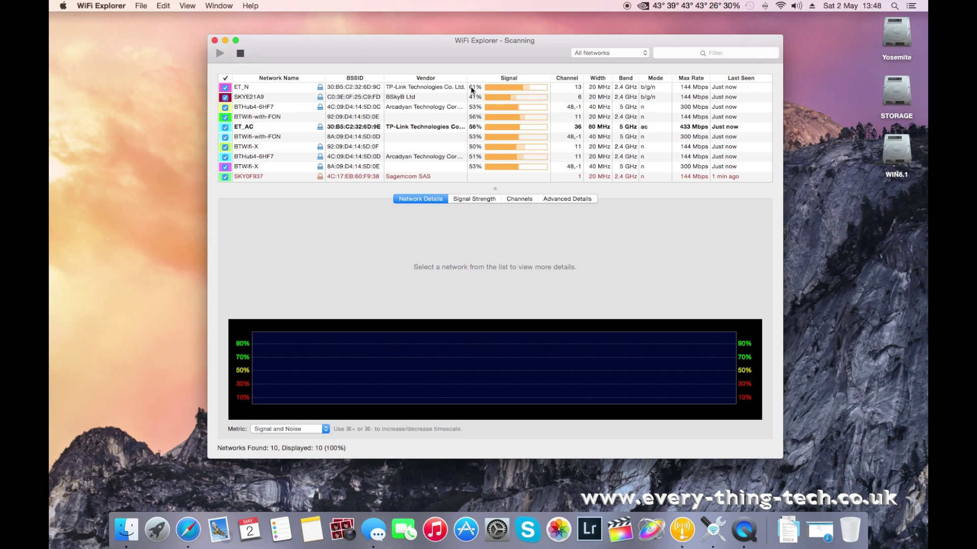
{"action": "left_click", "coordinate": [488, 88]}
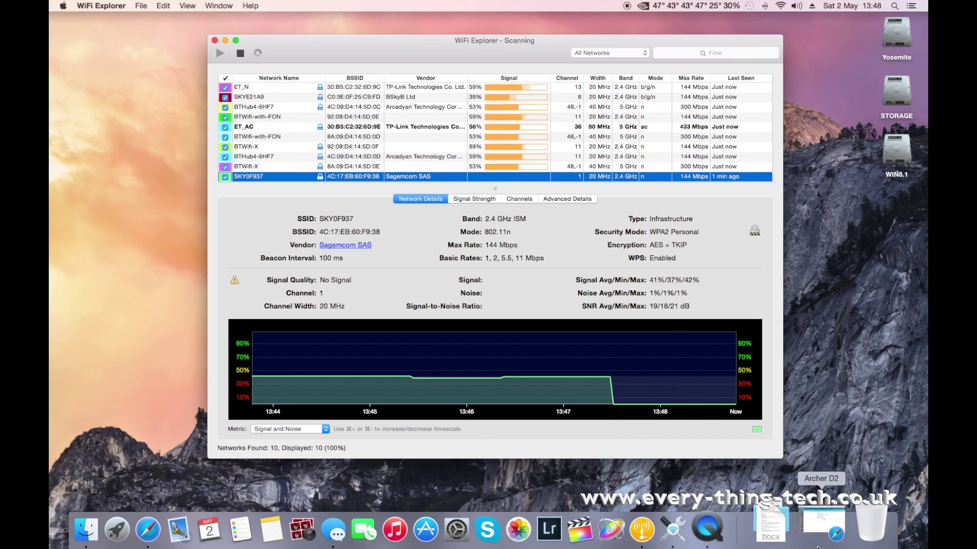
Change the TP-LINK 2.4 GHz Channel from Auto to 1, save it, and minimise Safari
{"action": "left_click", "coordinate": [819, 529]}
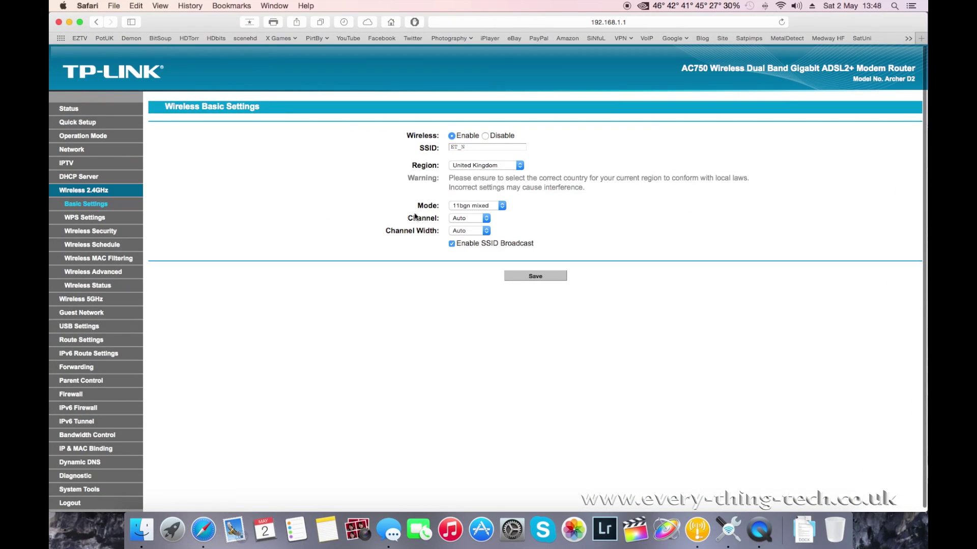
{"action": "left_click", "coordinate": [467, 220]}
{"action": "left_click", "coordinate": [463, 228]}
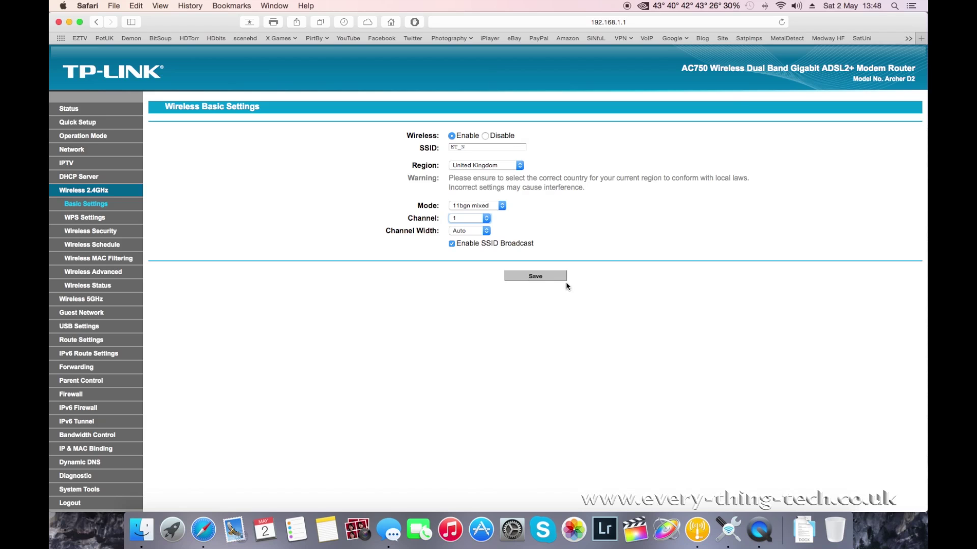
{"action": "left_click", "coordinate": [539, 277]}
{"action": "left_click", "coordinate": [68, 22]}
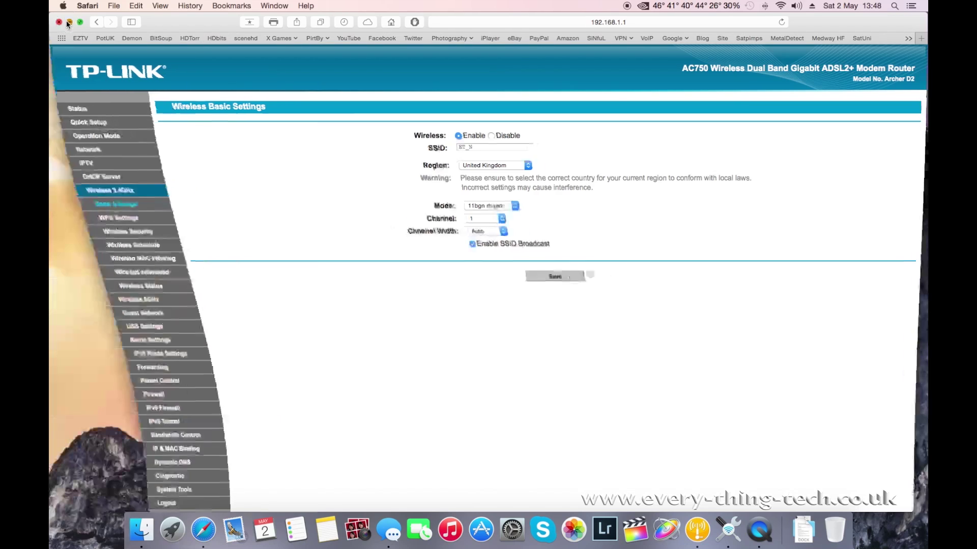
Show ET_N's details on channel 1 at 70% signal, then view it on the channel graph
{"action": "left_click", "coordinate": [269, 90]}
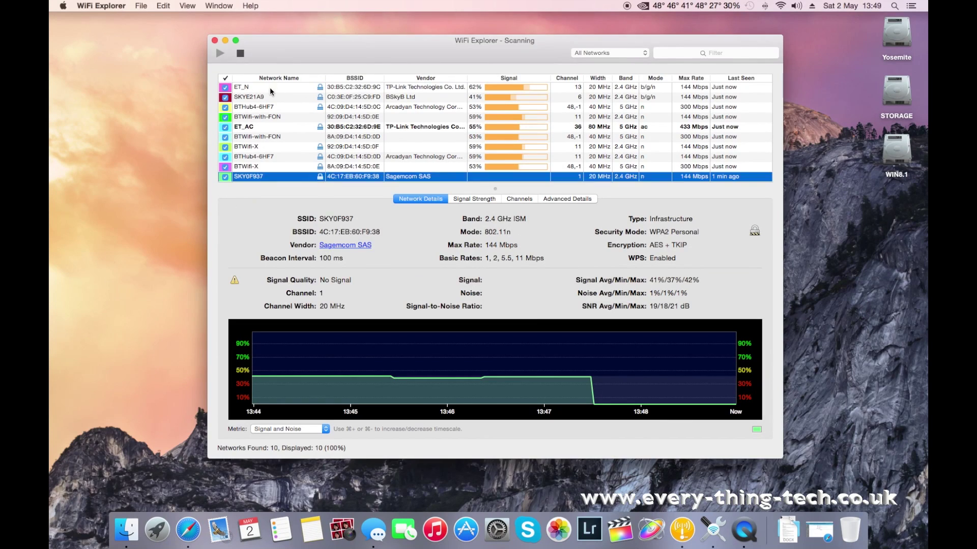
{"action": "left_click", "coordinate": [270, 90]}
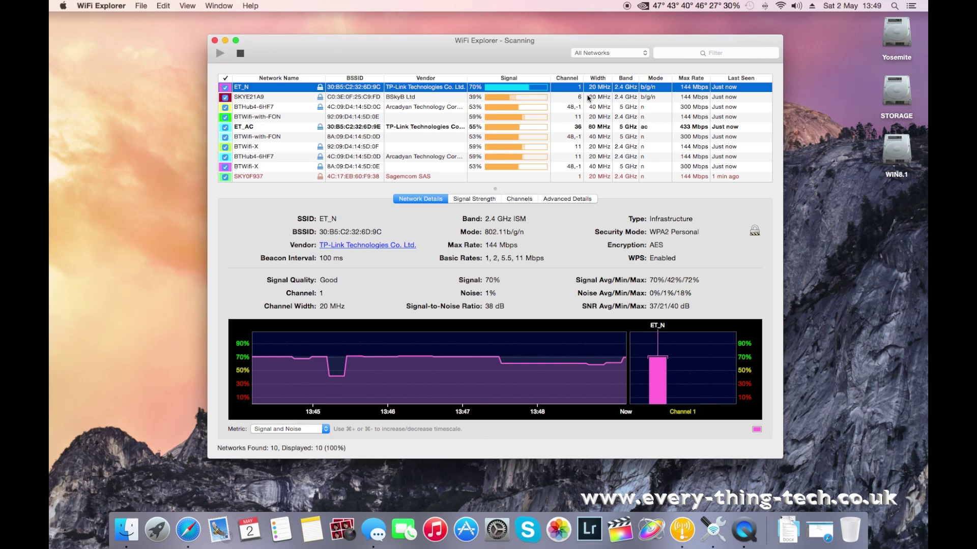
{"action": "left_click", "coordinate": [518, 199]}
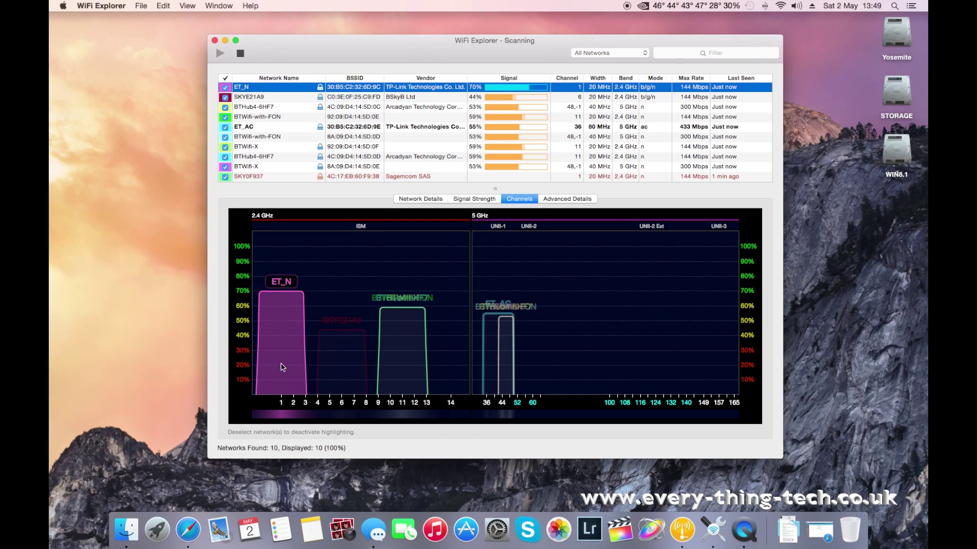